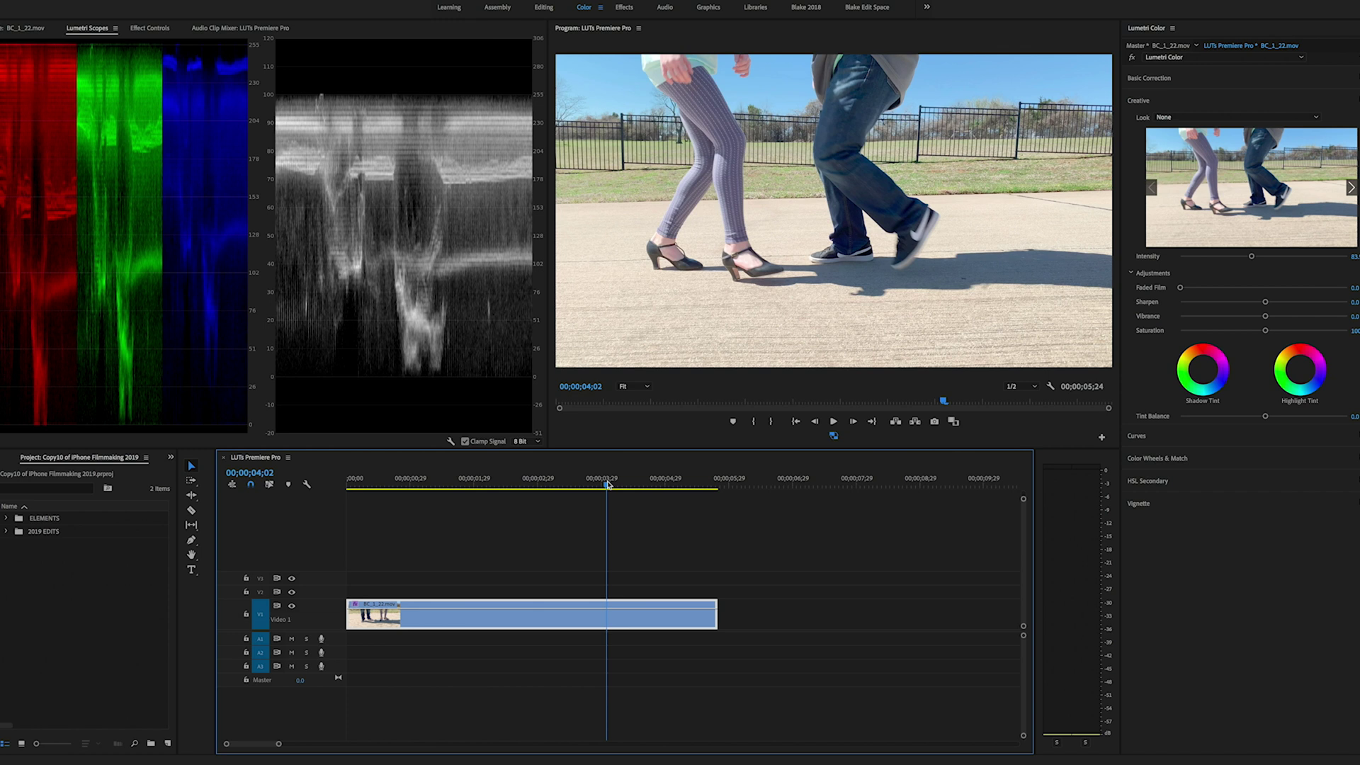
- Set the Basic Correction Input LUT to FP LogV2-DeLog in Lumetri Color
click(1159, 78)
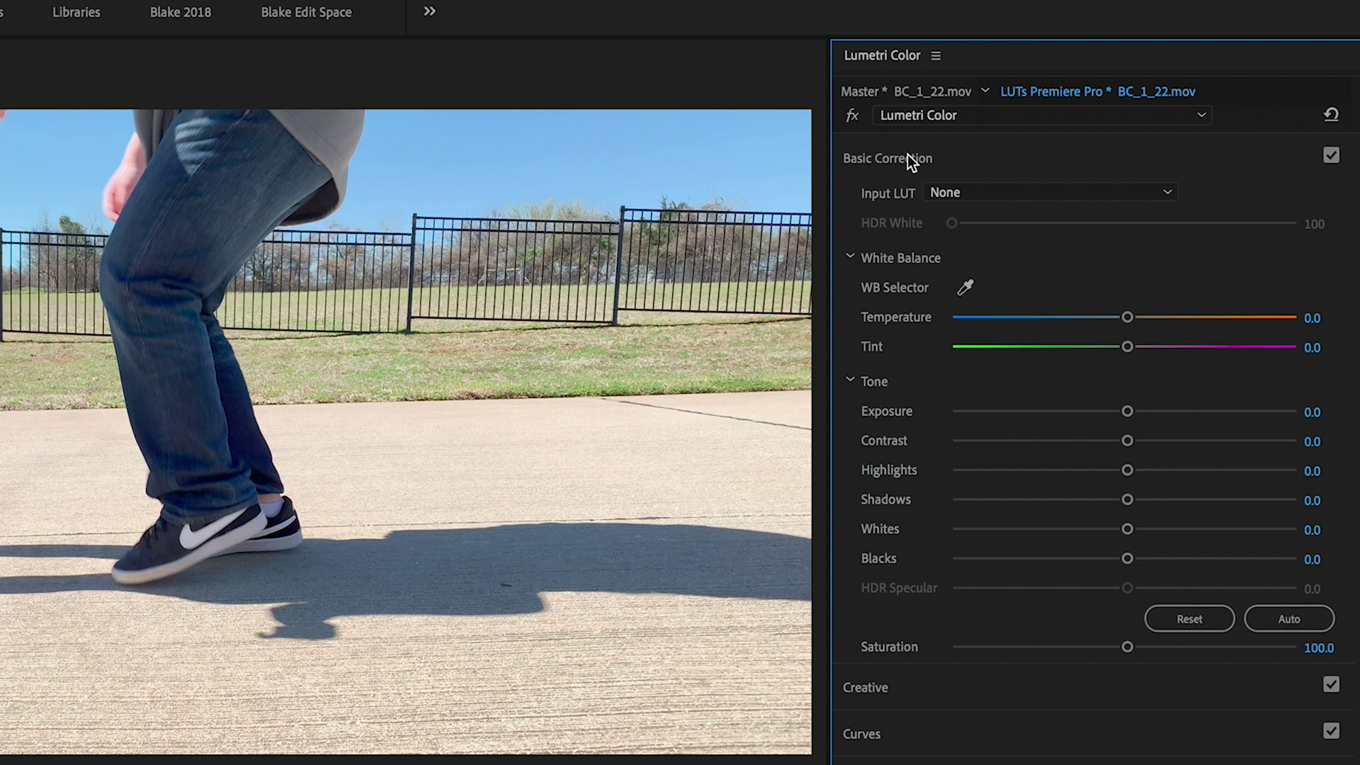
click(984, 191)
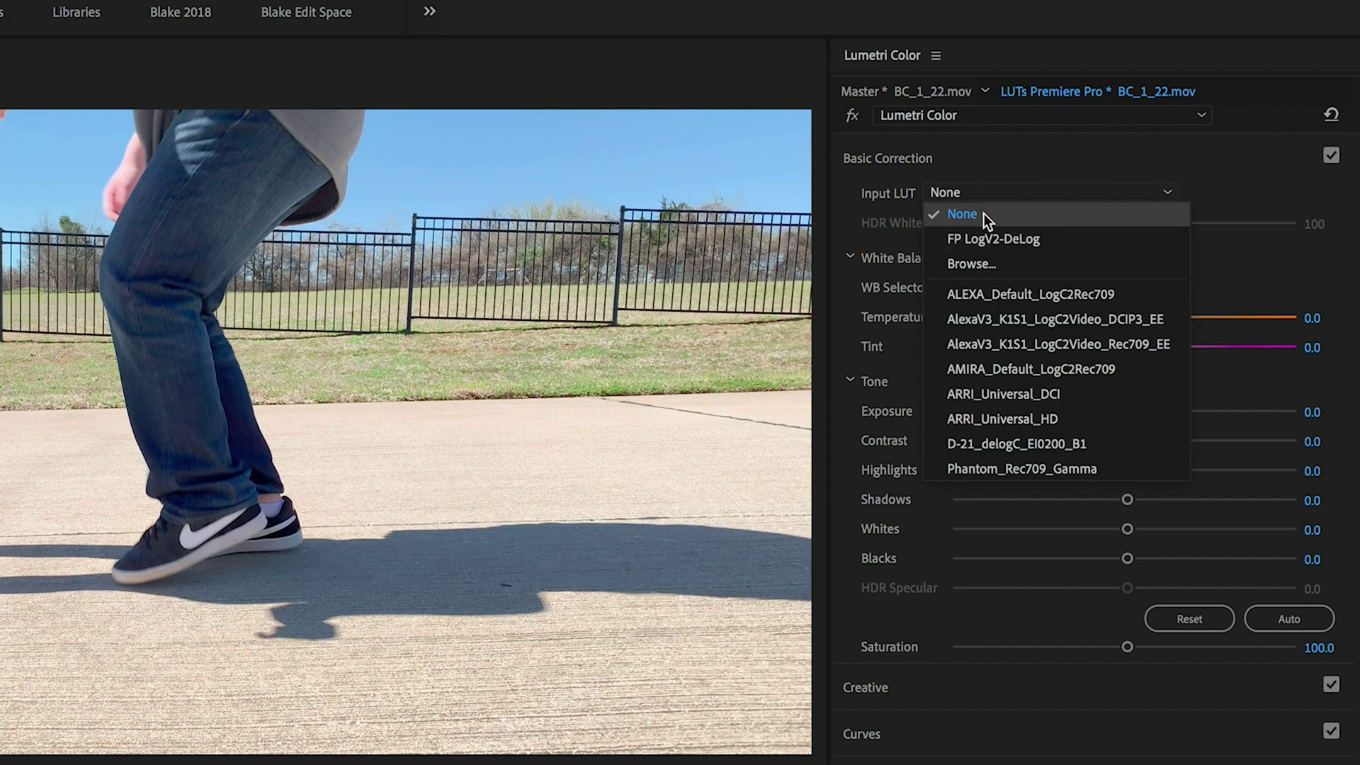
click(992, 262)
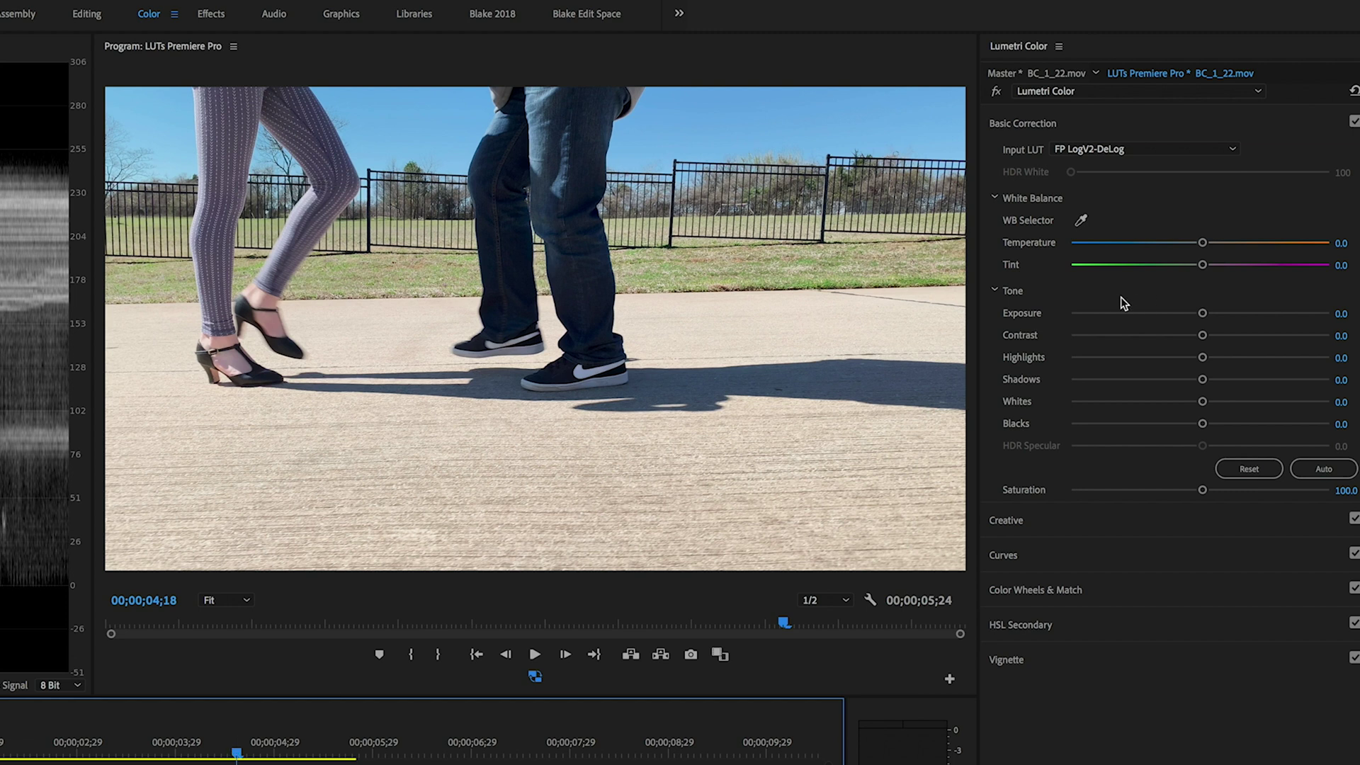
- Warm the clip to Temperature 37.0, then try negative exposure and Highlights at -53
click(1112, 243)
drag(1112, 243, 1248, 243)
click(1100, 317)
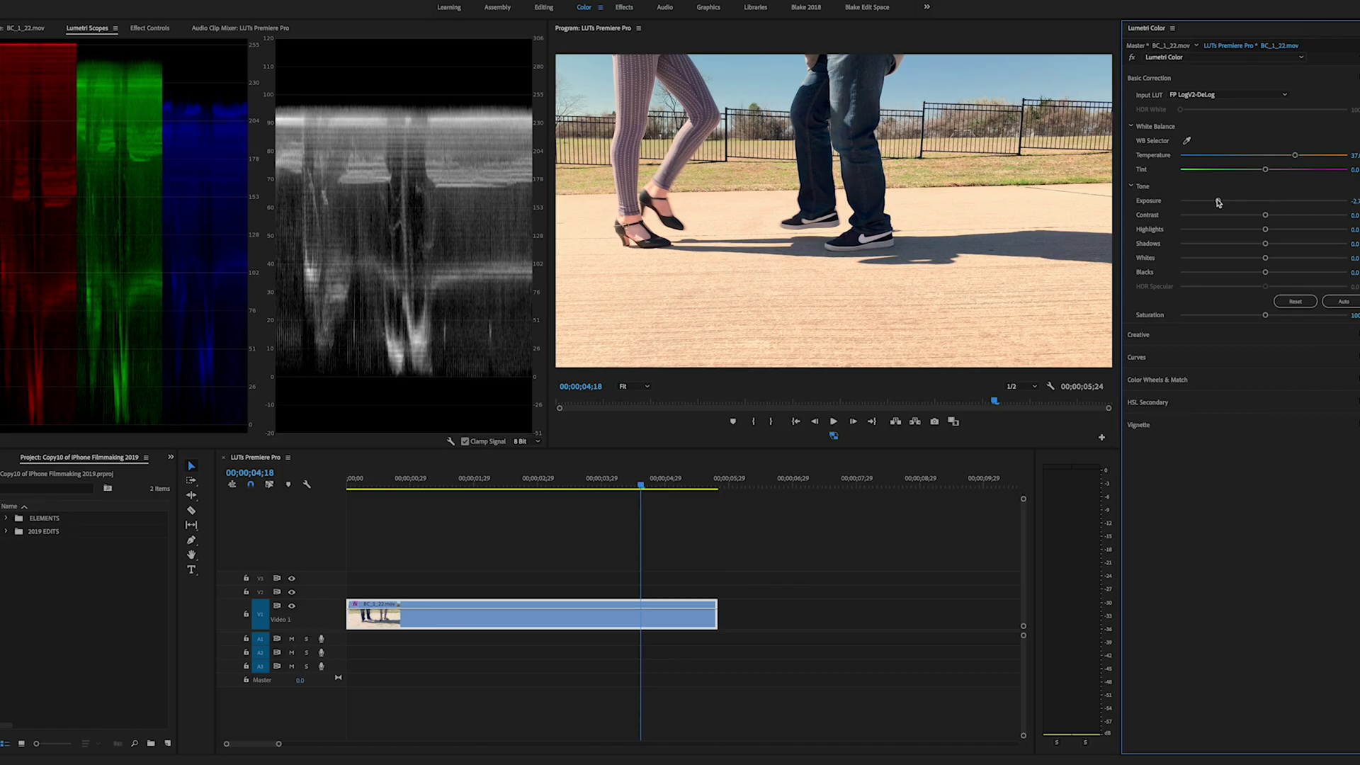
click(1218, 201)
drag(1229, 239, 1219, 229)
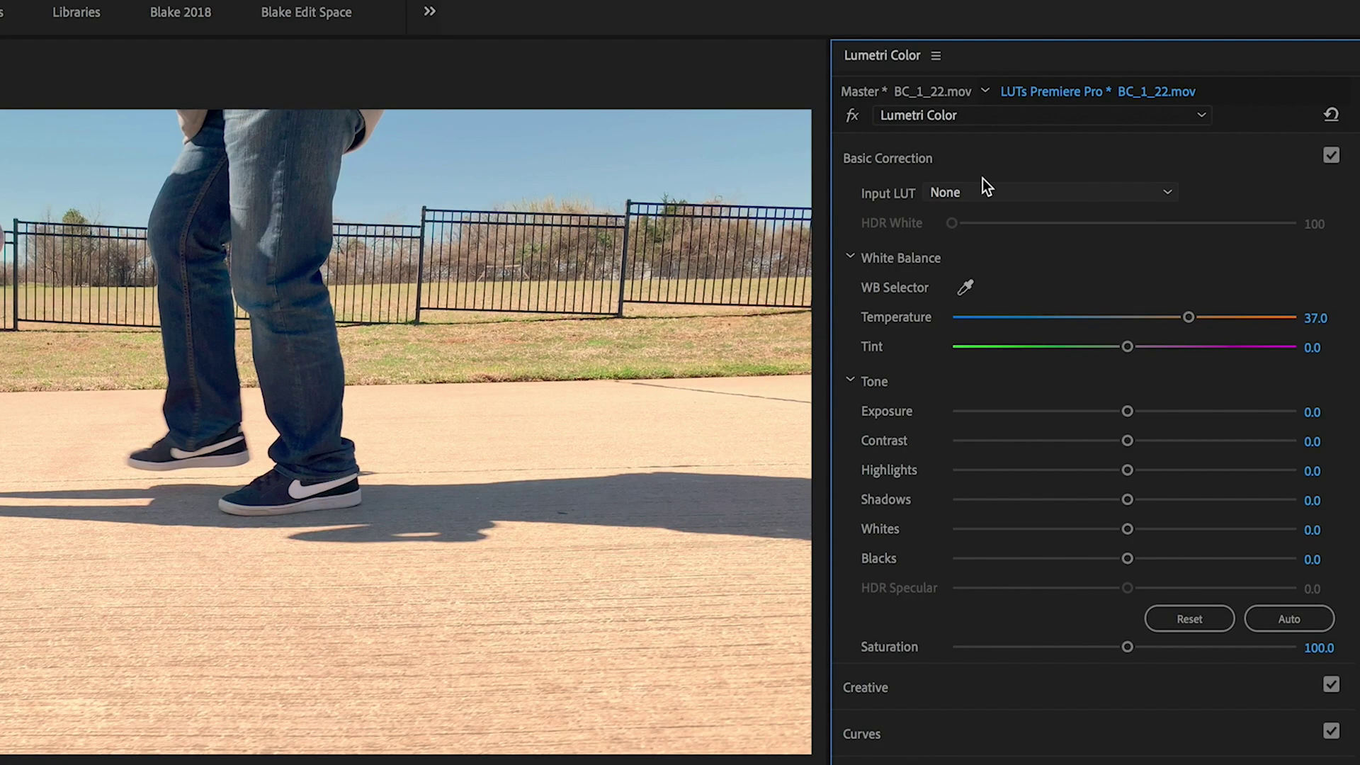
- Load FP LogV2-DeLog.cube as the Creative Look through the Look dropdown's Browse option
click(1183, 76)
click(900, 204)
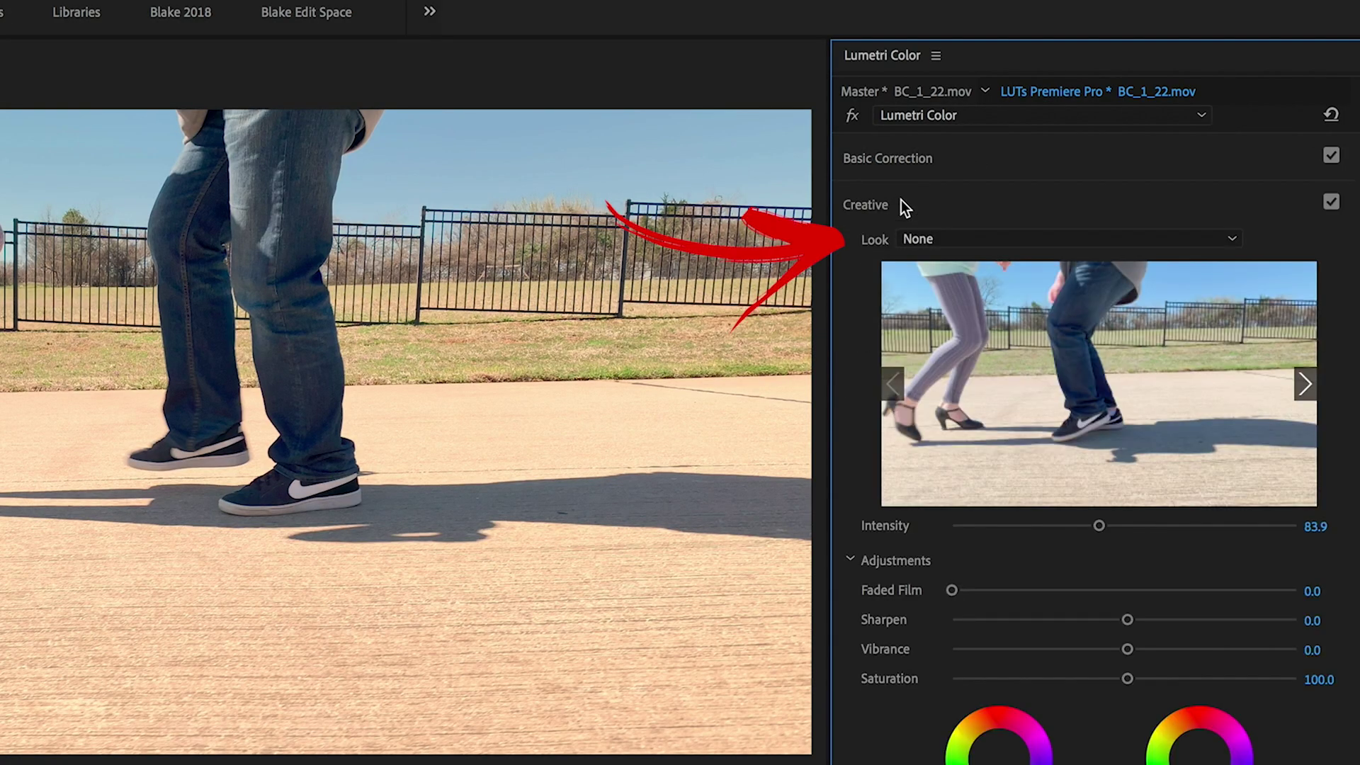
click(964, 243)
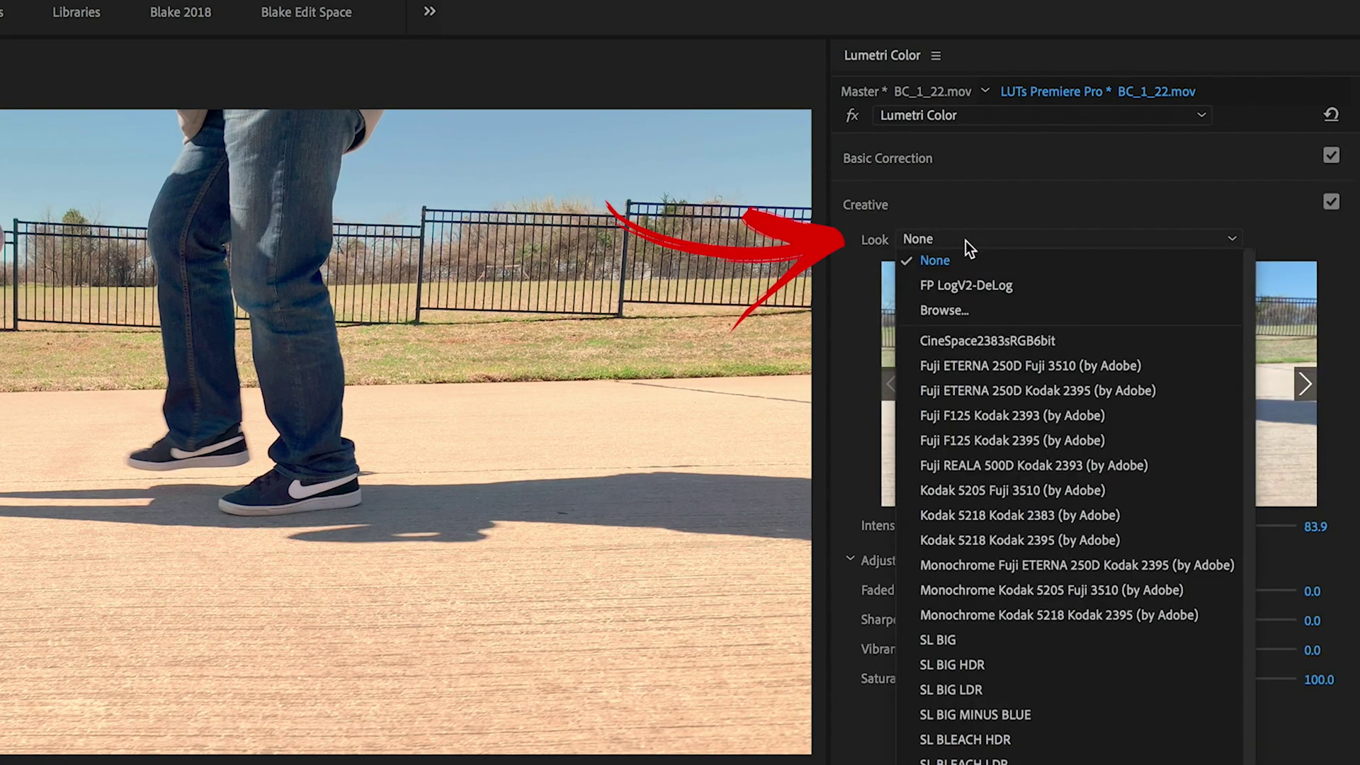
click(983, 308)
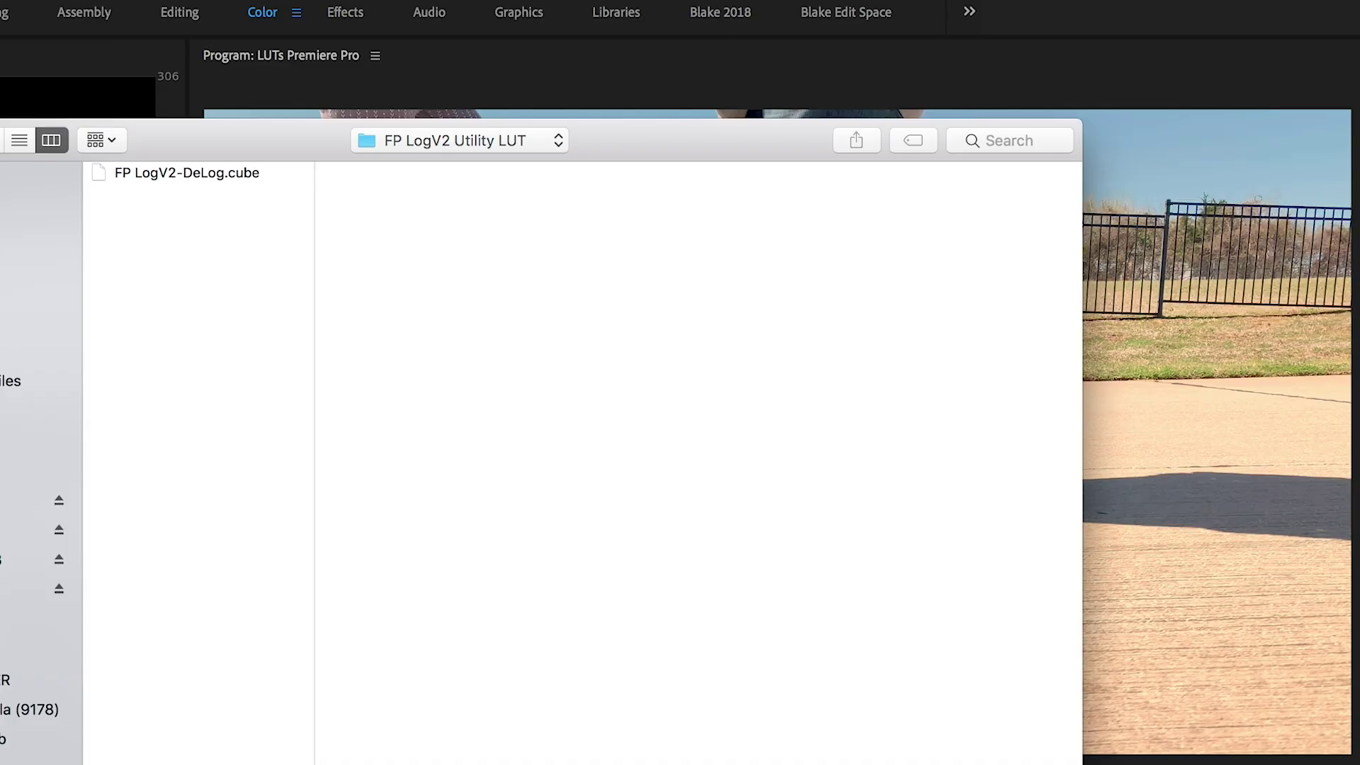
click(207, 176)
key(Return)
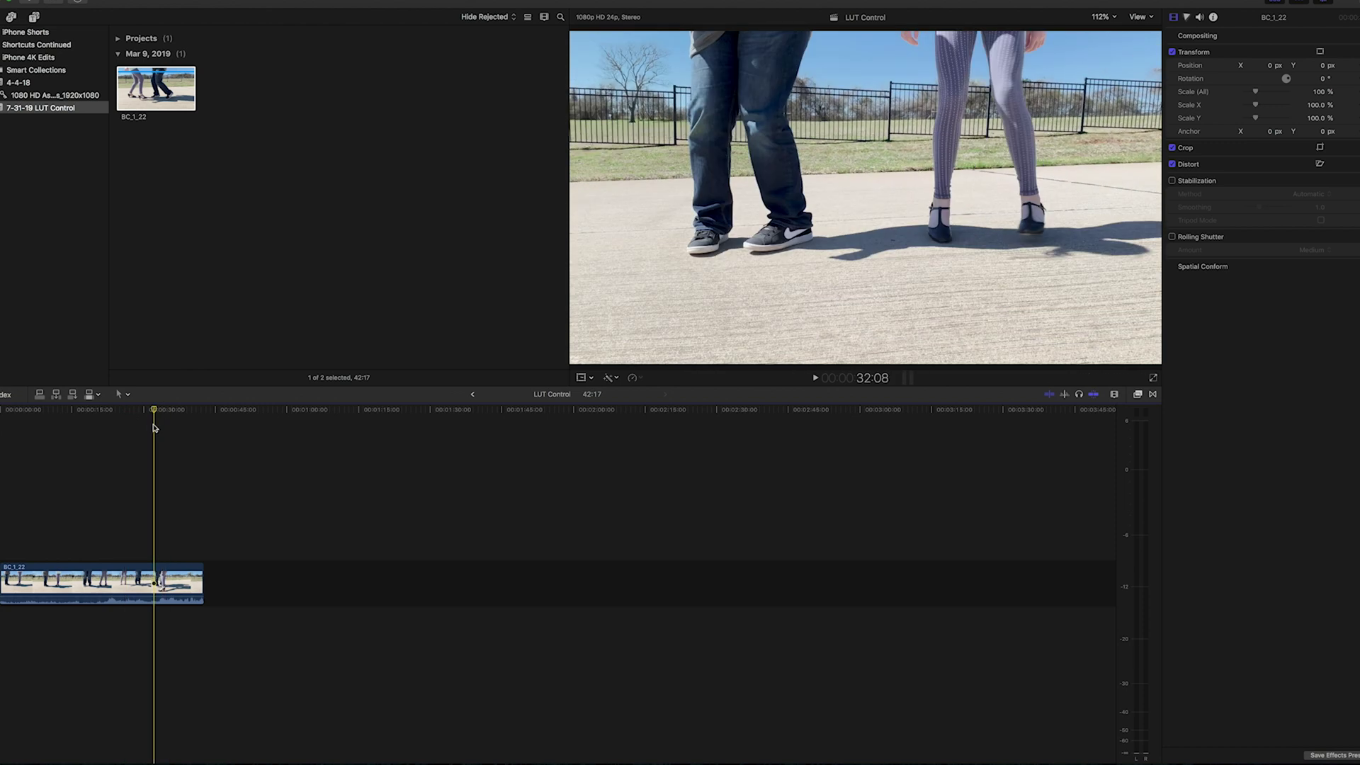
- Select the BC_1_22 clip and load FP LogV2-DeLog.cube as its custom Camera LUT
click(155, 580)
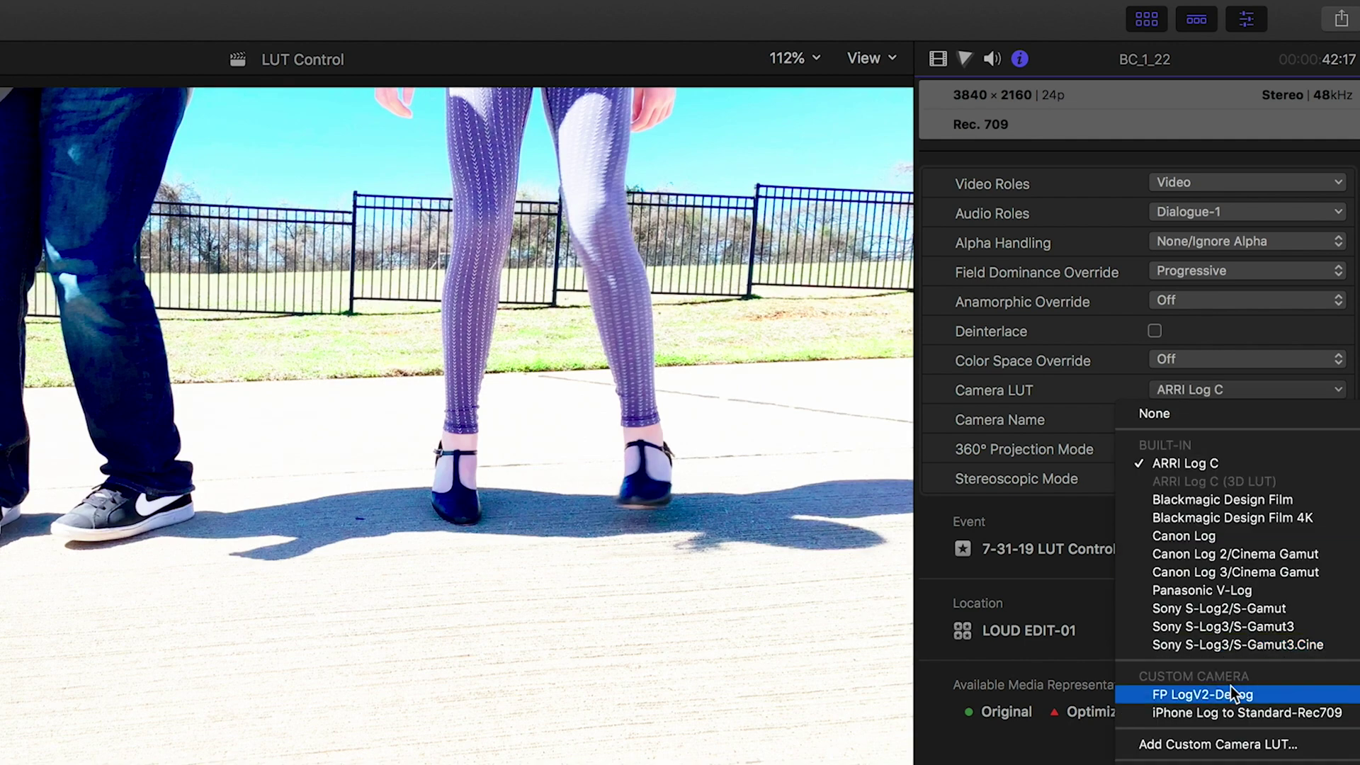
click(1230, 692)
click(1217, 744)
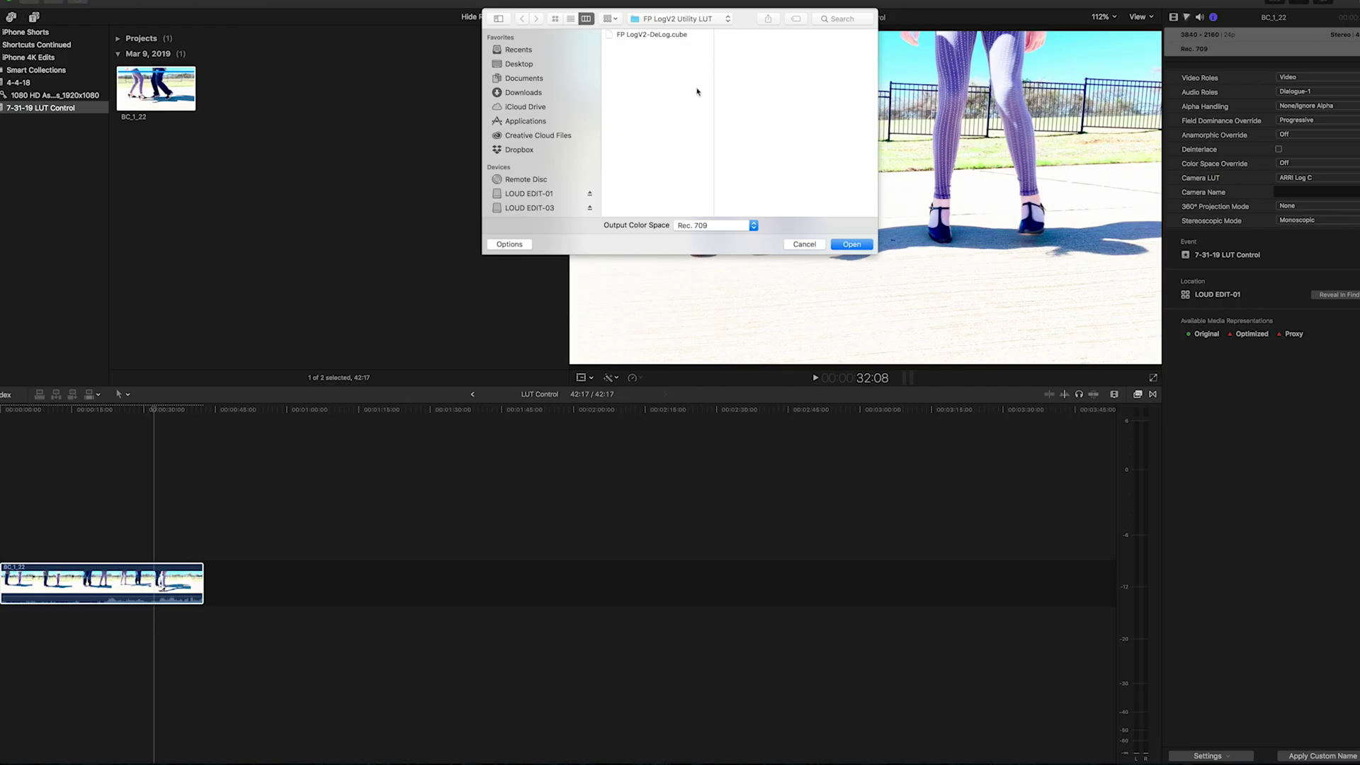
double_click(675, 35)
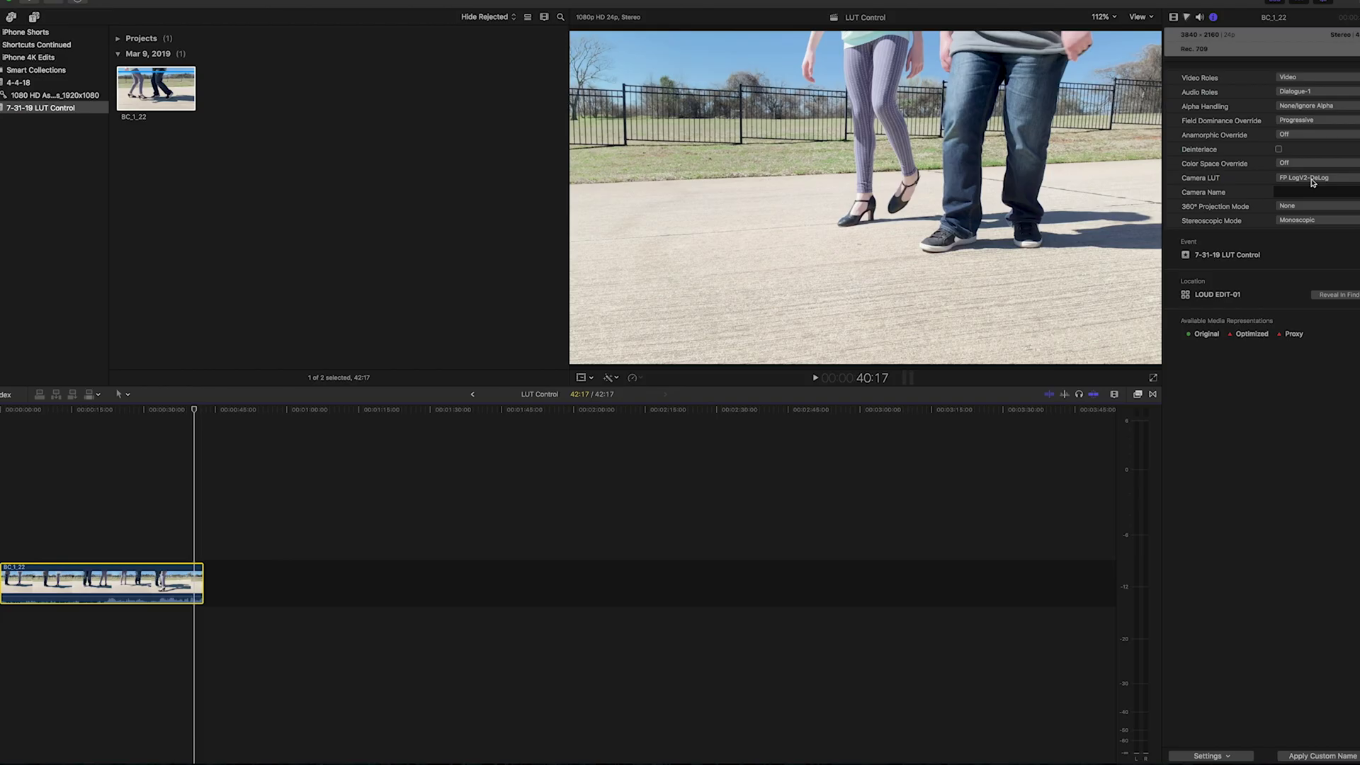
click(1312, 180)
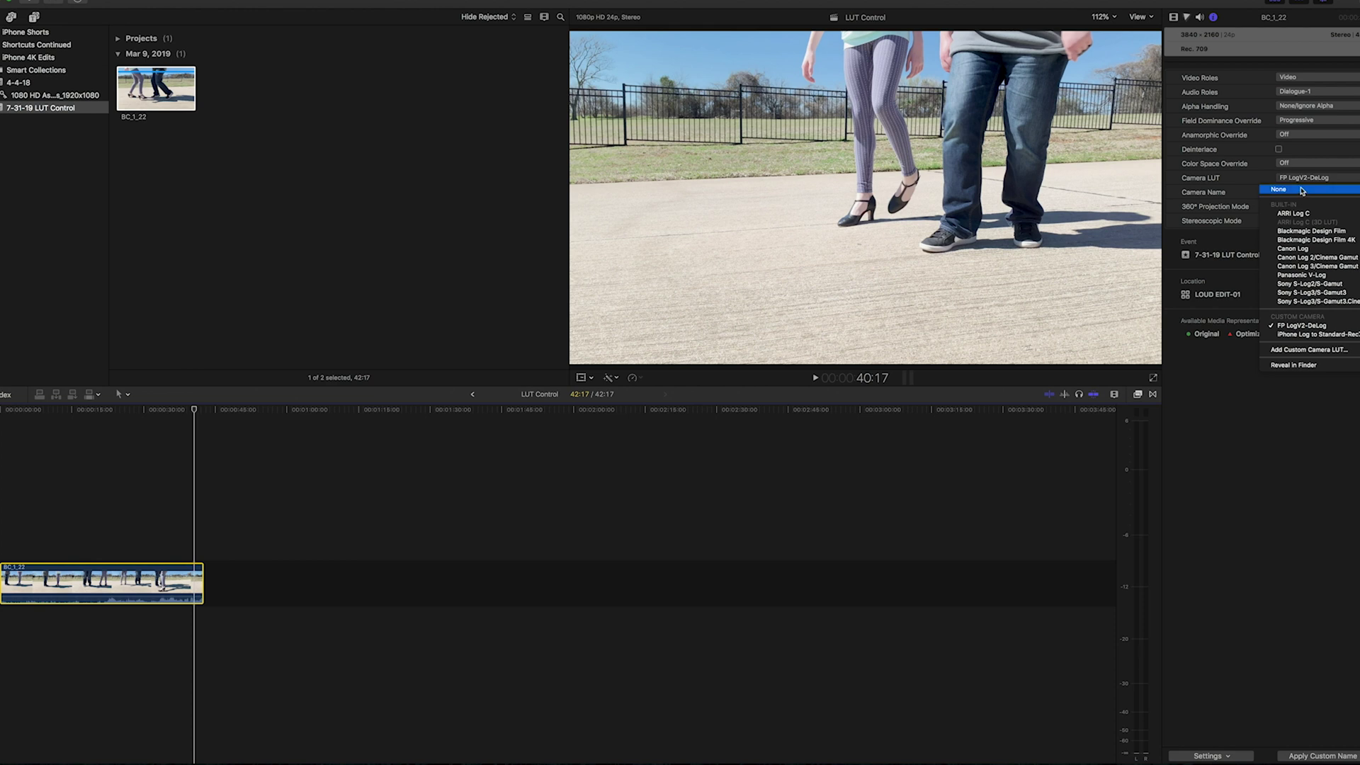
- Set the Camera LUT to None and move the playhead back to about 30:01
click(1301, 190)
drag(161, 409, 142, 409)
click(1174, 19)
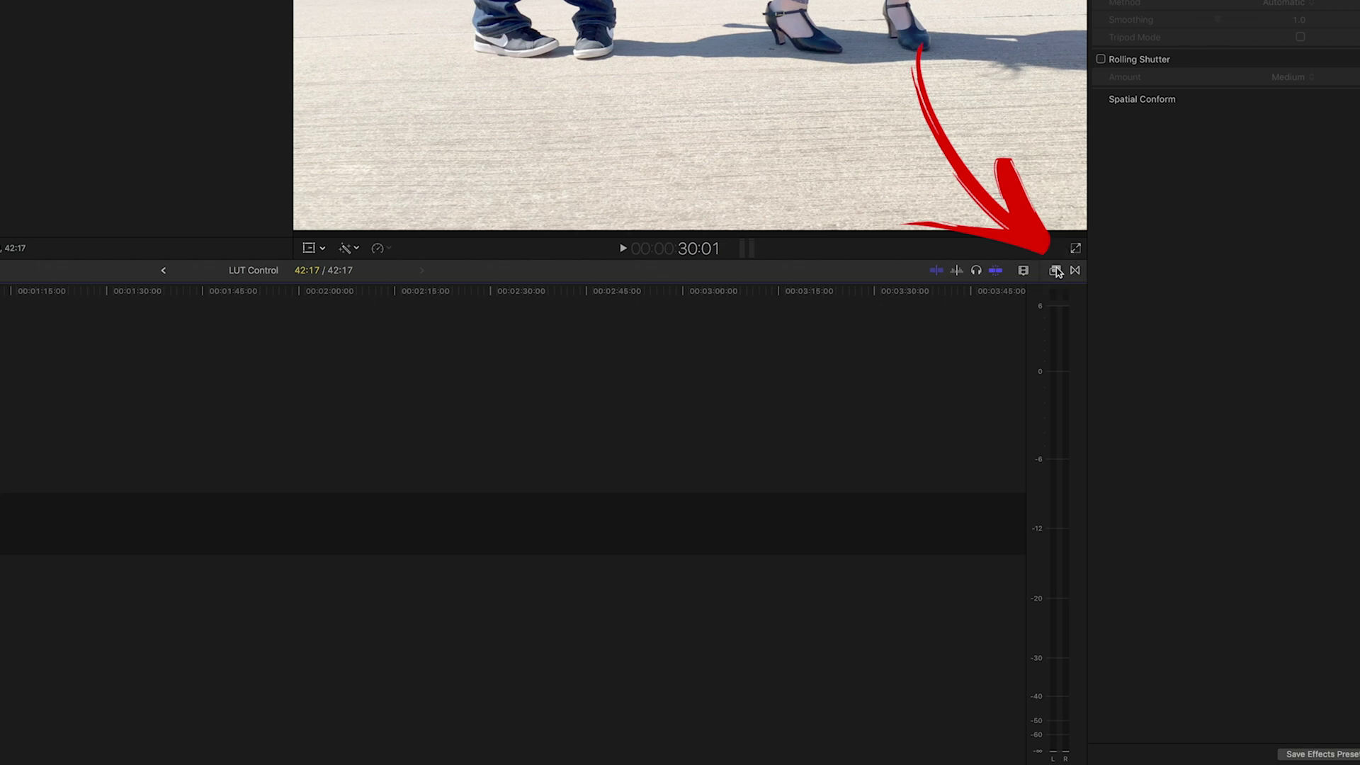
- Search the video effects for 'LUT' and apply the Custom LUT effect to the clip
click(1056, 270)
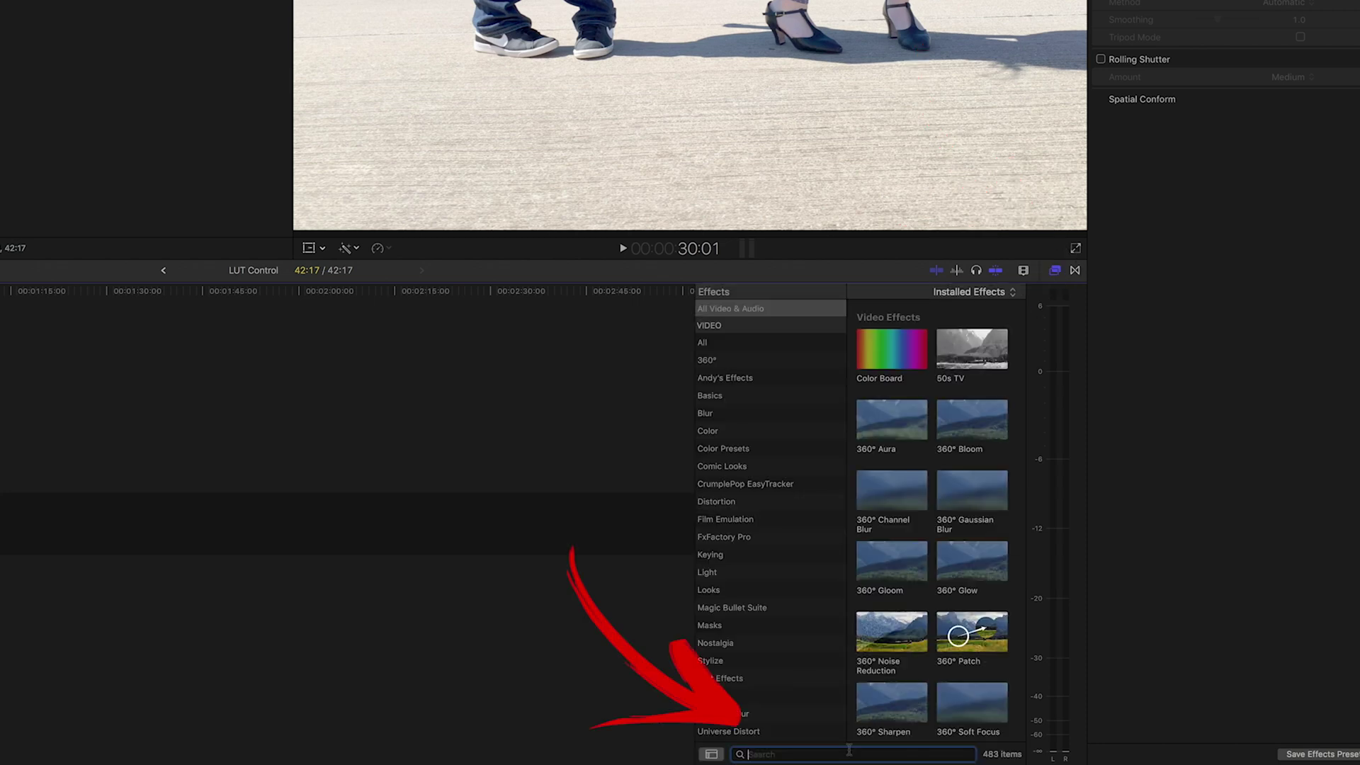
text(LUT)
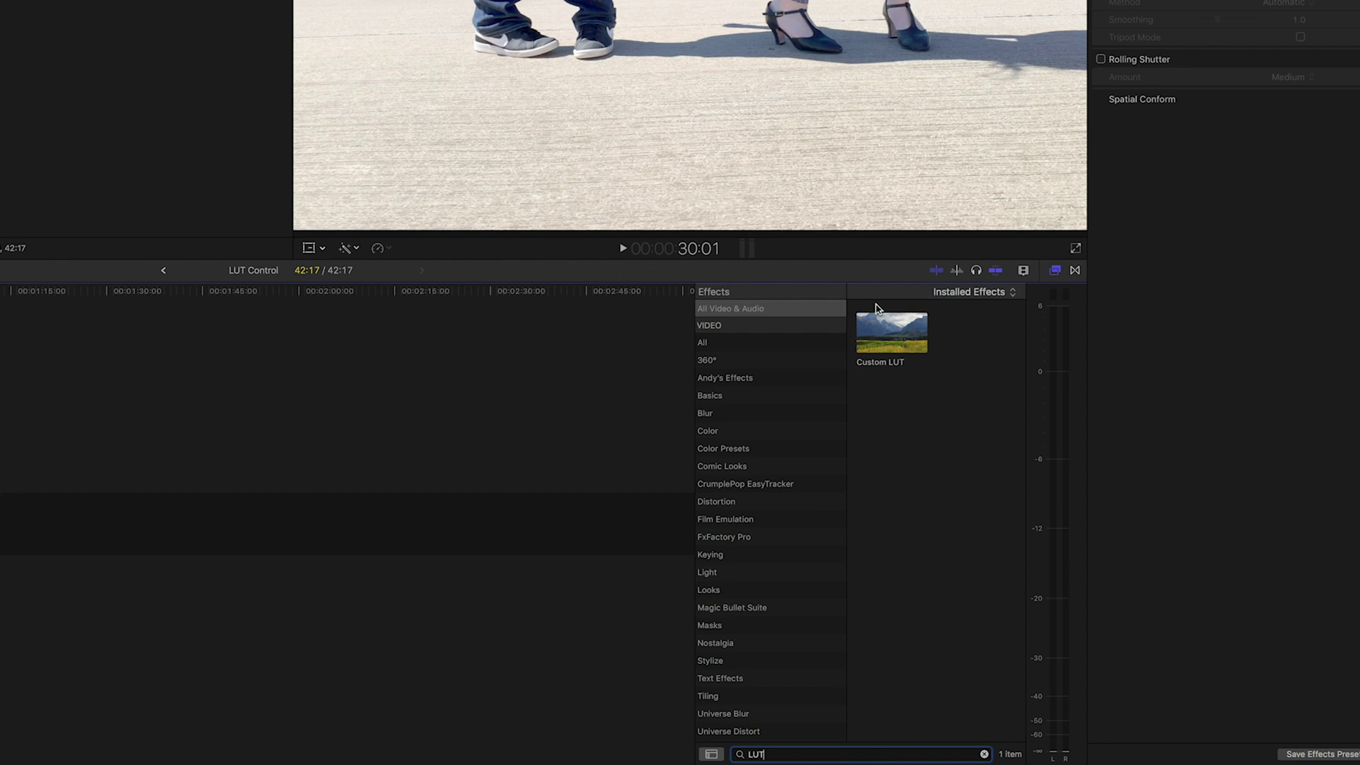
click(884, 333)
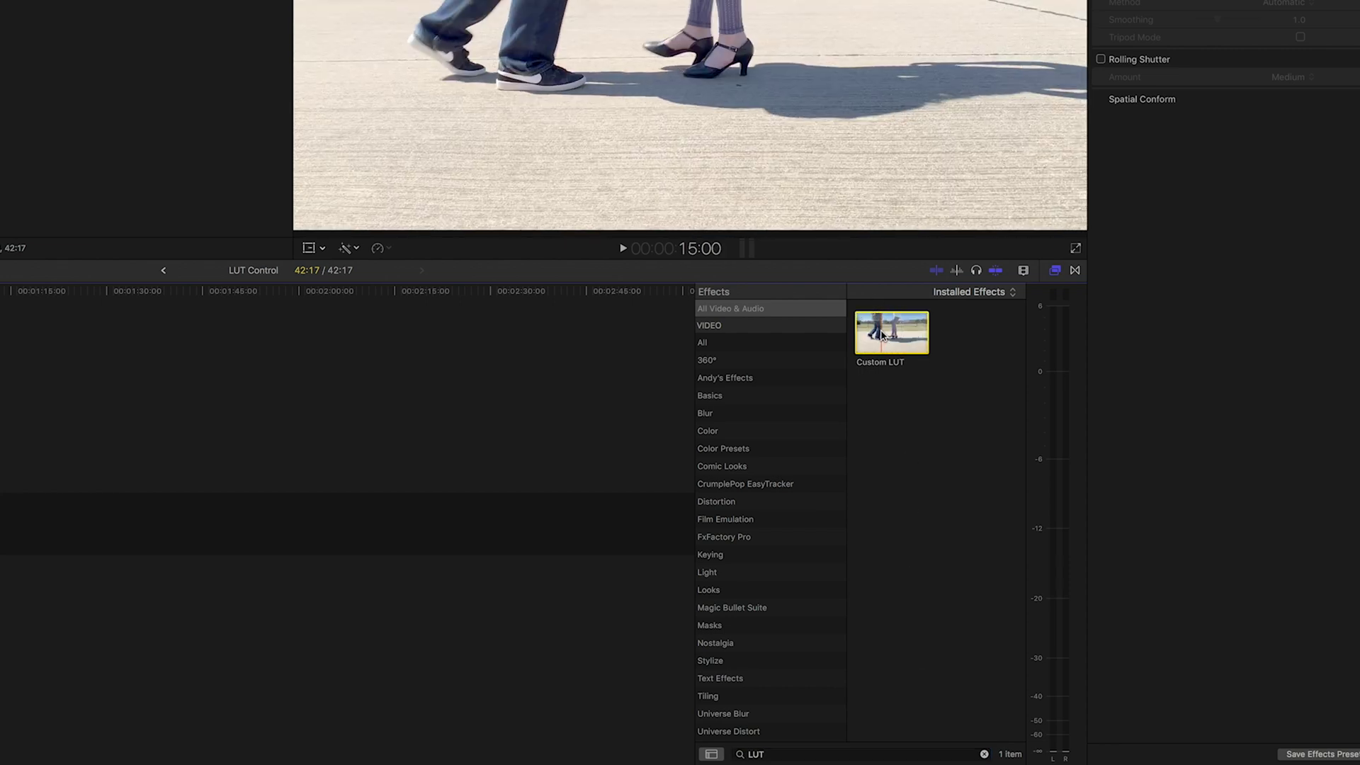
double_click(882, 335)
- Load FP LogV2-DeLog.cube into the Custom LUT effect and test Mix from 0 back to 1.0
click(1283, 63)
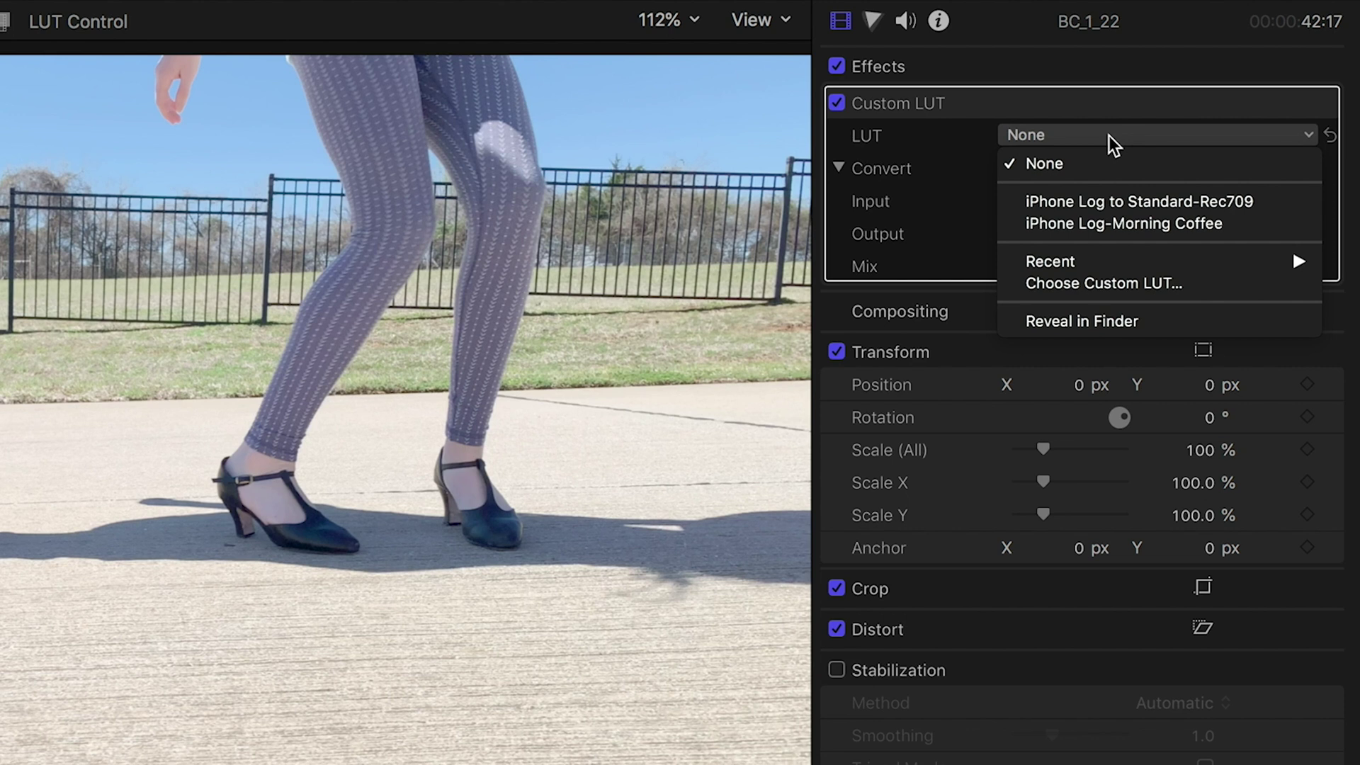
click(1104, 282)
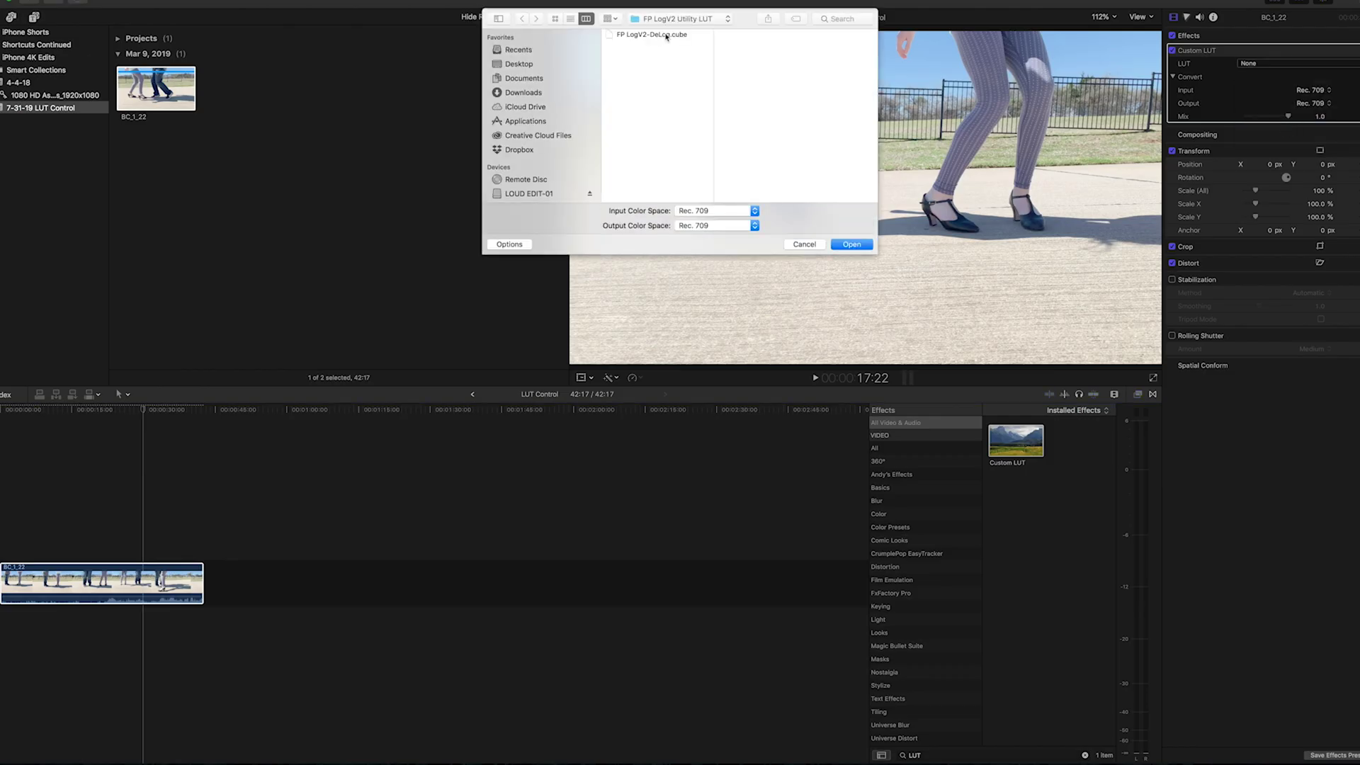
double_click(665, 37)
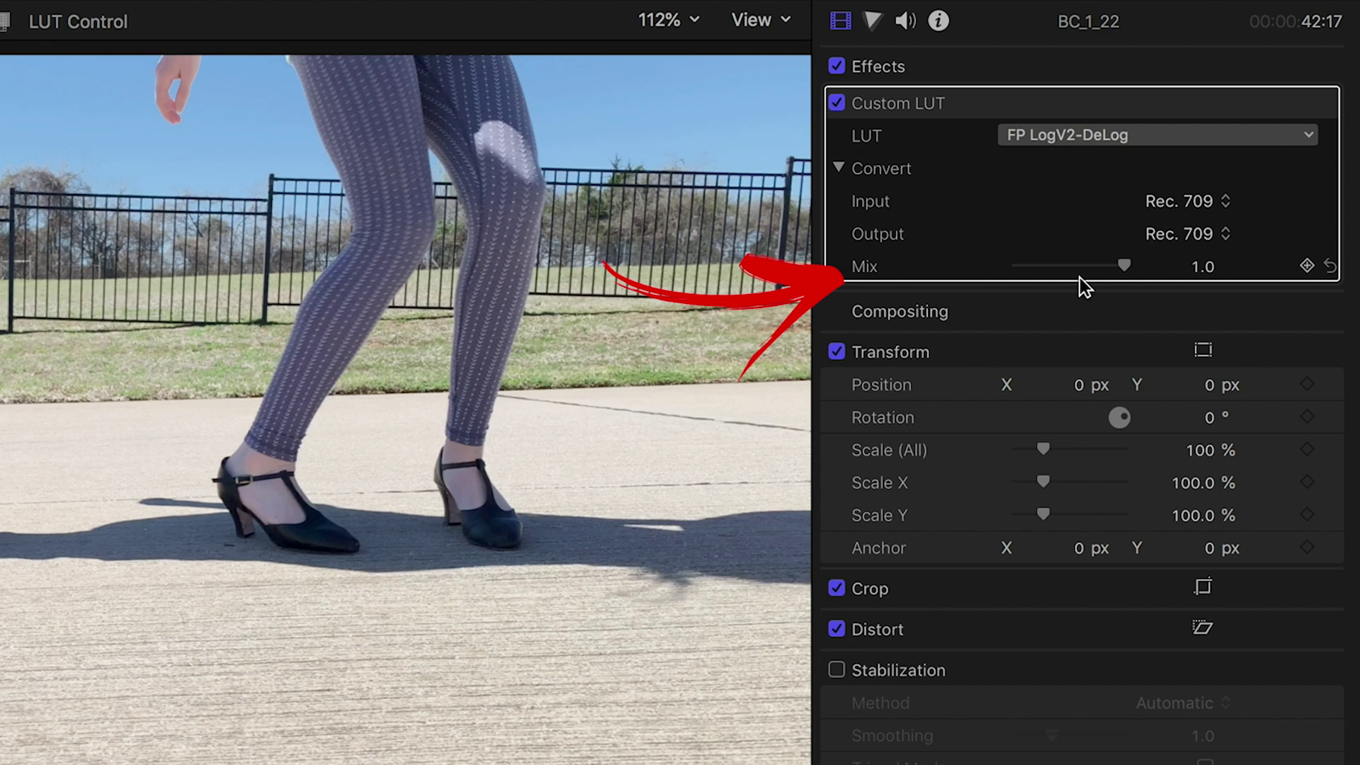
drag(1126, 267, 1260, 262)
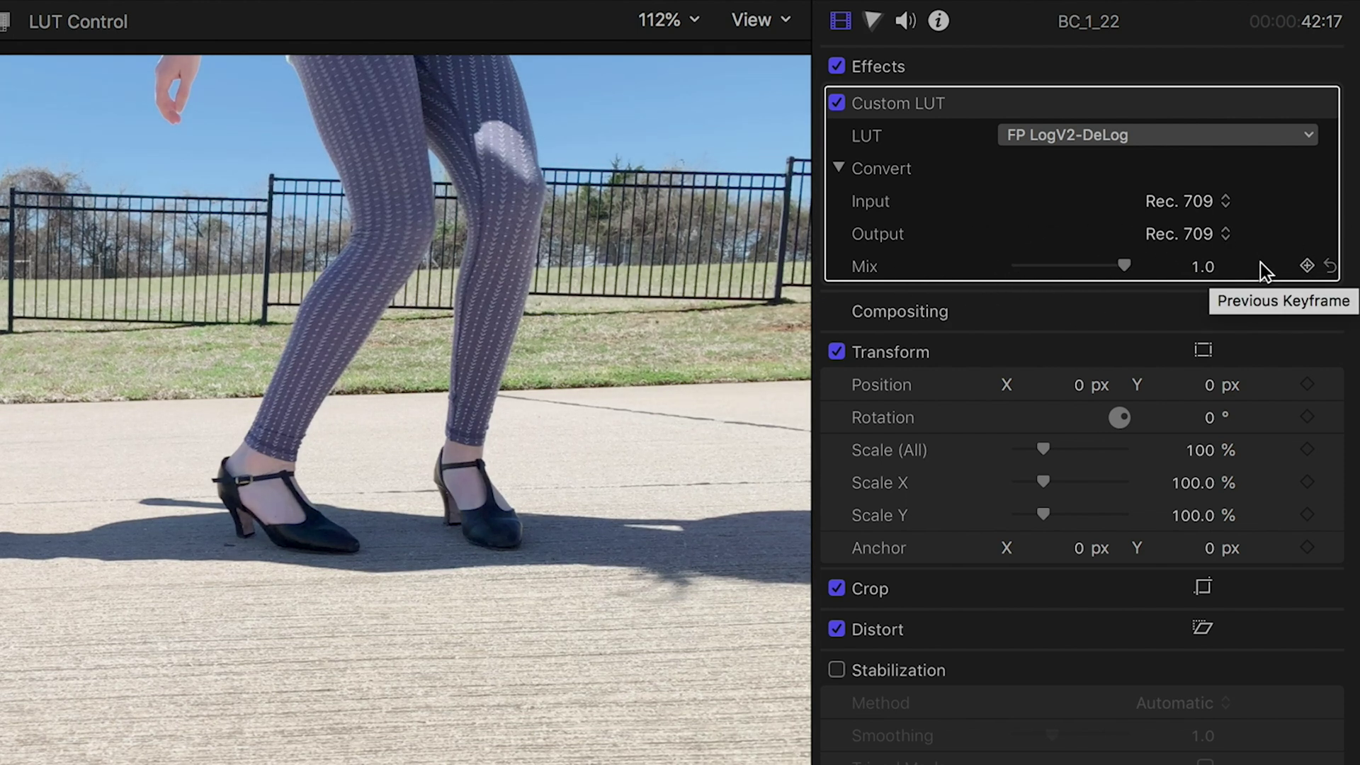